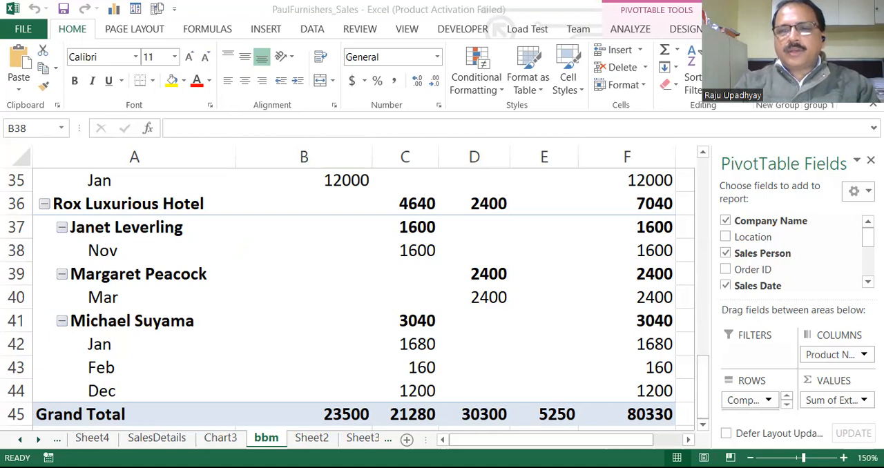
- Start a PivotChart from the sales pivot table and preview the clustered, stacked, 100% stacked and 3-D clustered column types
left_click_drag(702, 379, 705, 236)
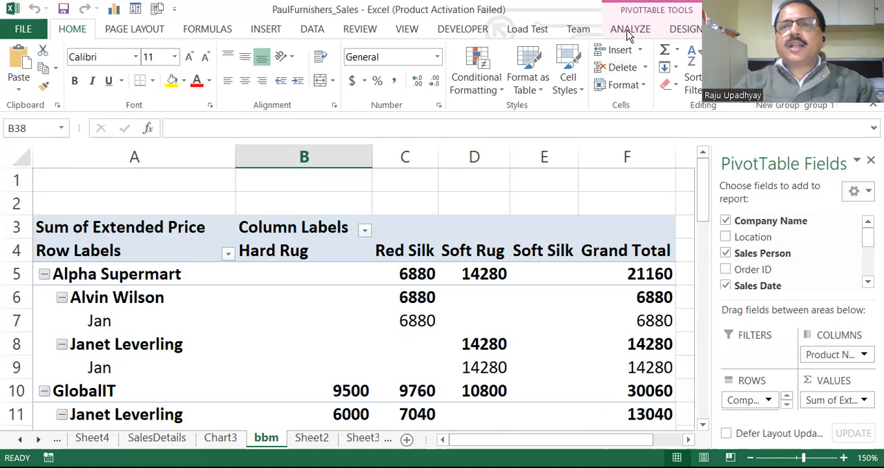
left_click(628, 32)
left_click(682, 32)
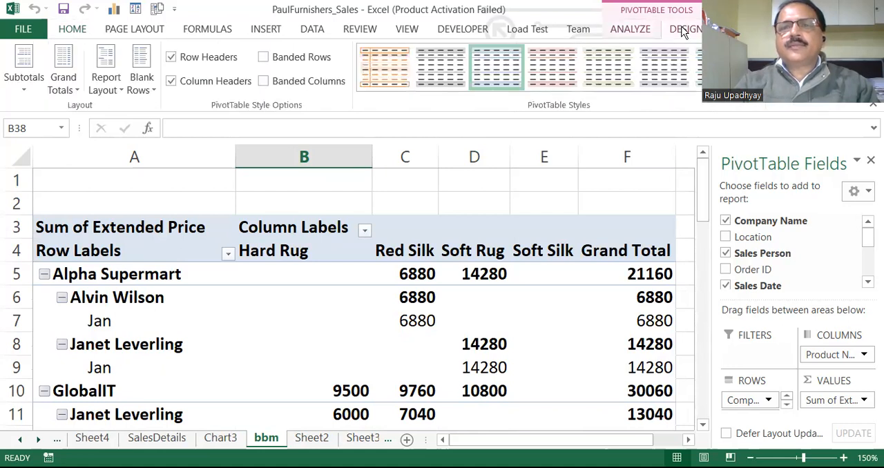
left_click(628, 32)
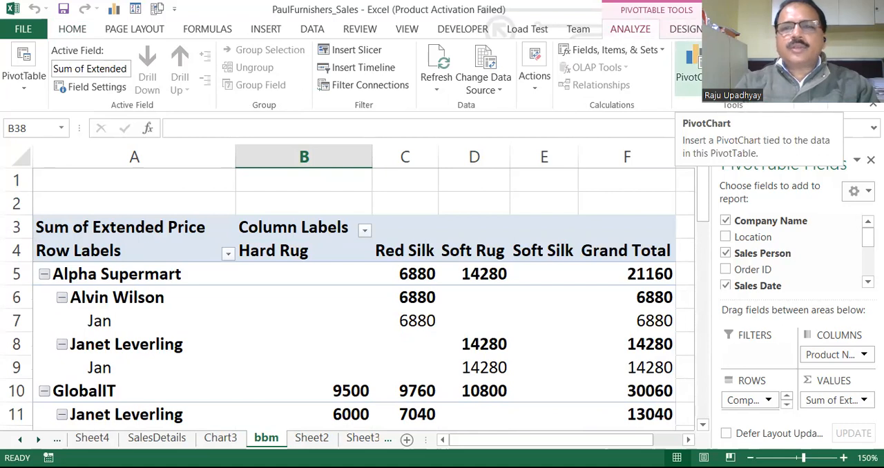
left_click(704, 66)
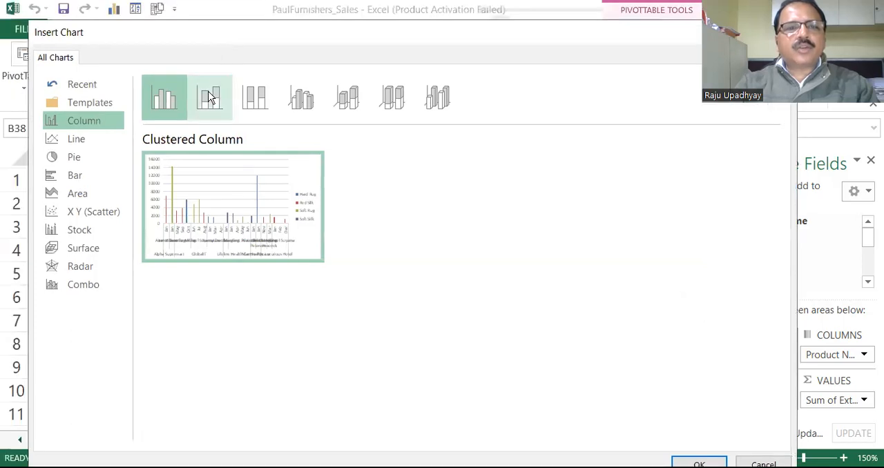
left_click(210, 99)
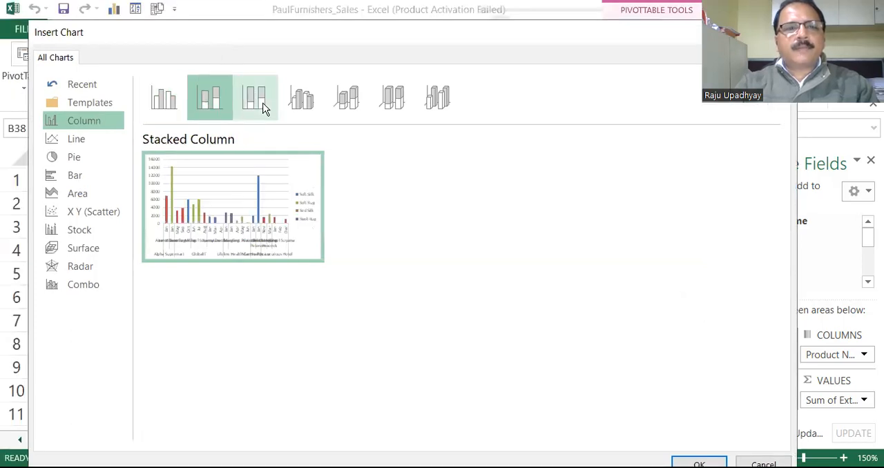
left_click(262, 107)
left_click(303, 105)
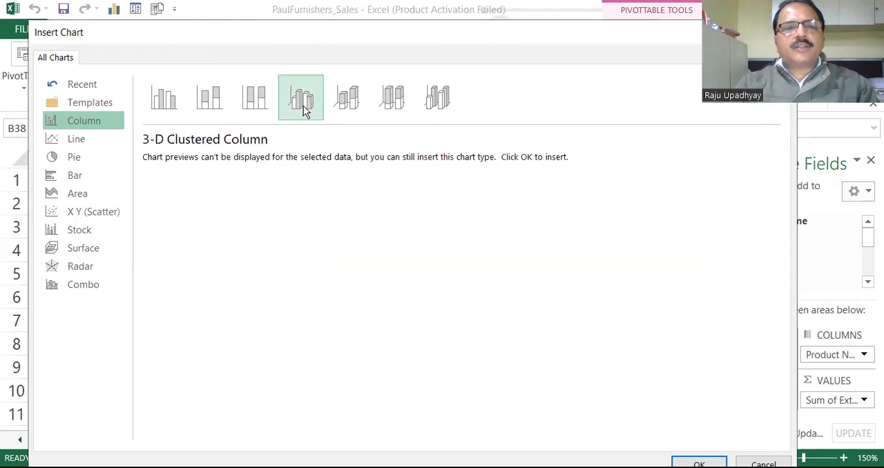
left_click(168, 101)
left_click(206, 106)
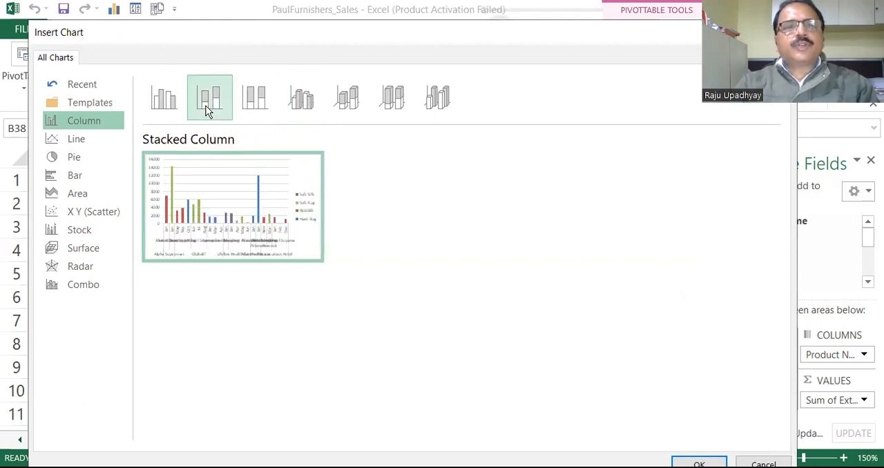
left_click(257, 104)
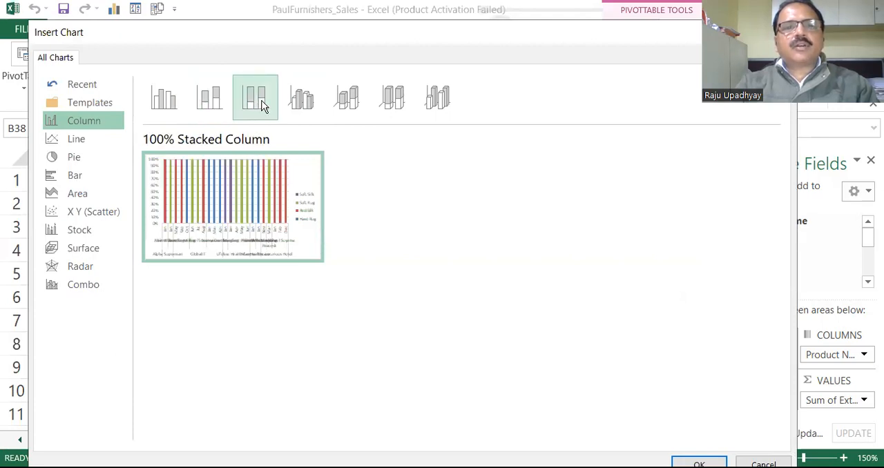
left_click(300, 104)
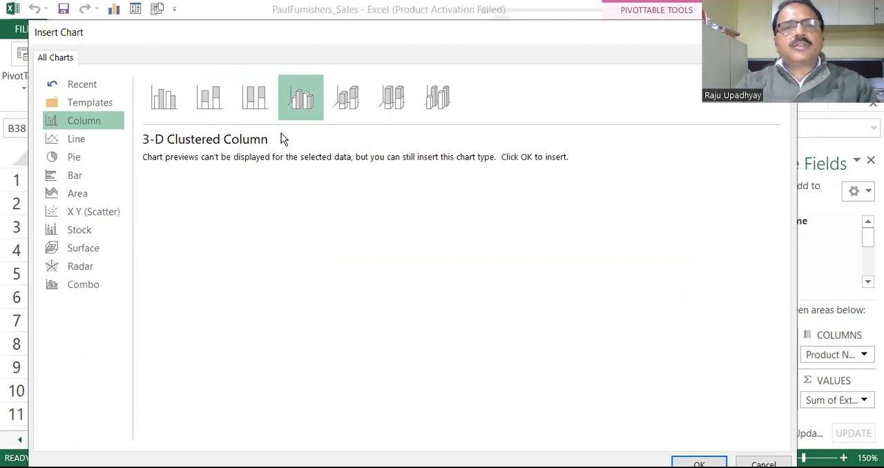
- Preview the Line, Bar, Area and X Y (Scatter) chart types, return to Clustered Column, and dismiss the chart without inserting it
left_click(86, 143)
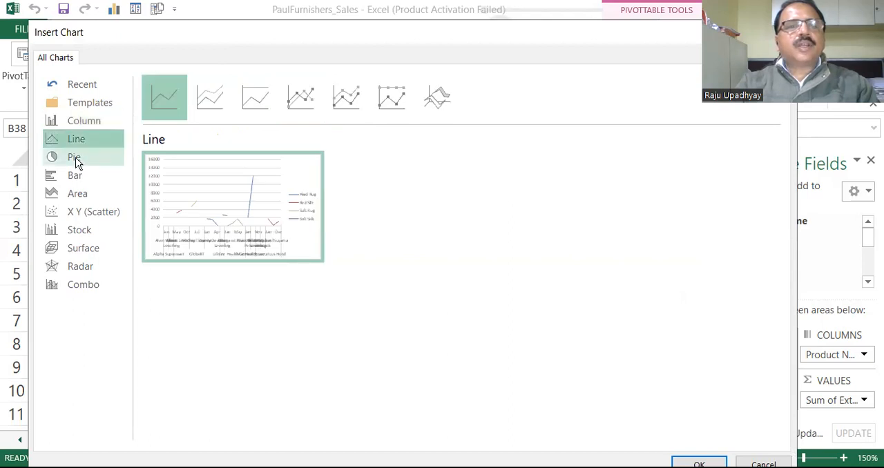
left_click(76, 178)
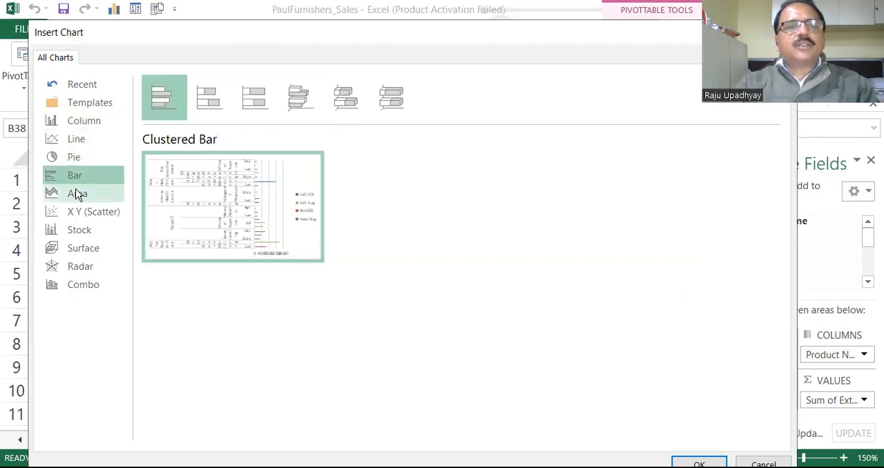
left_click(76, 195)
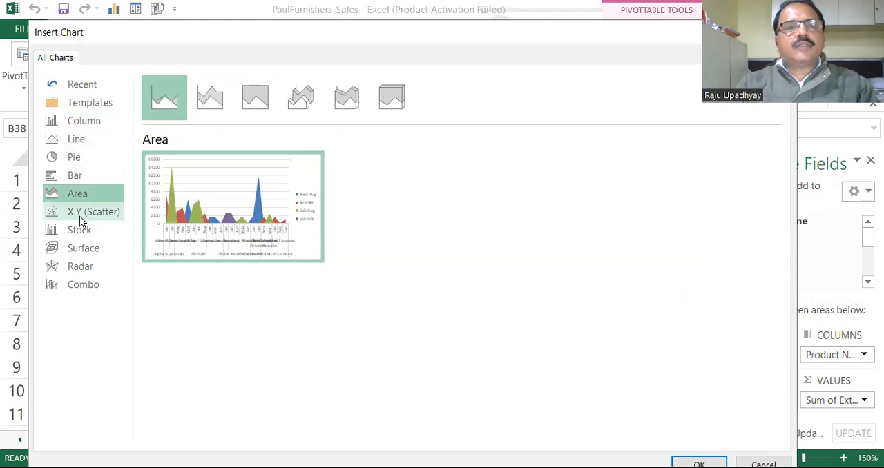
left_click(80, 216)
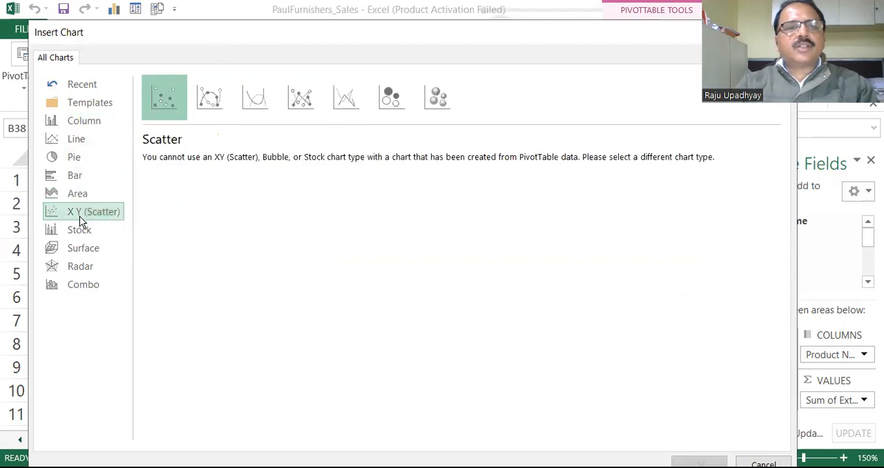
left_click(83, 120)
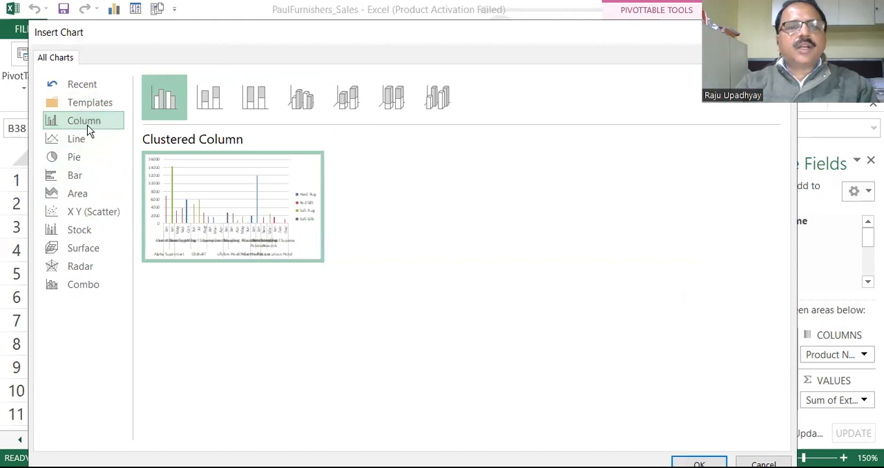
mouse_move(154, 214)
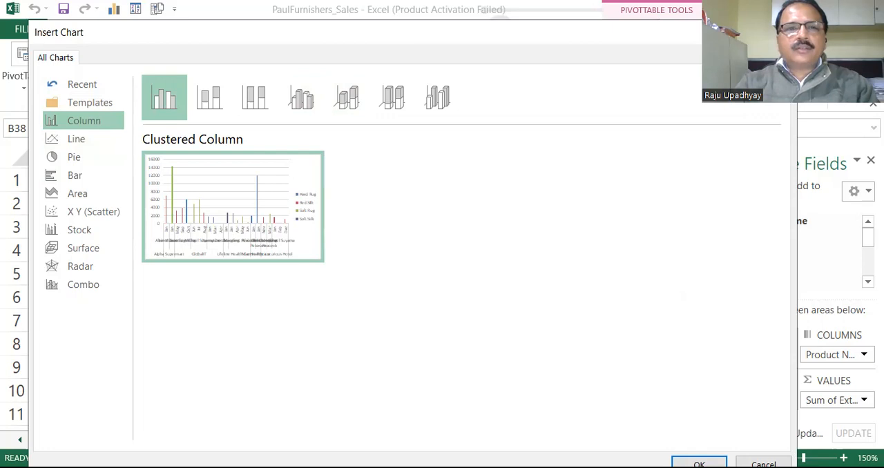
key("Escape")
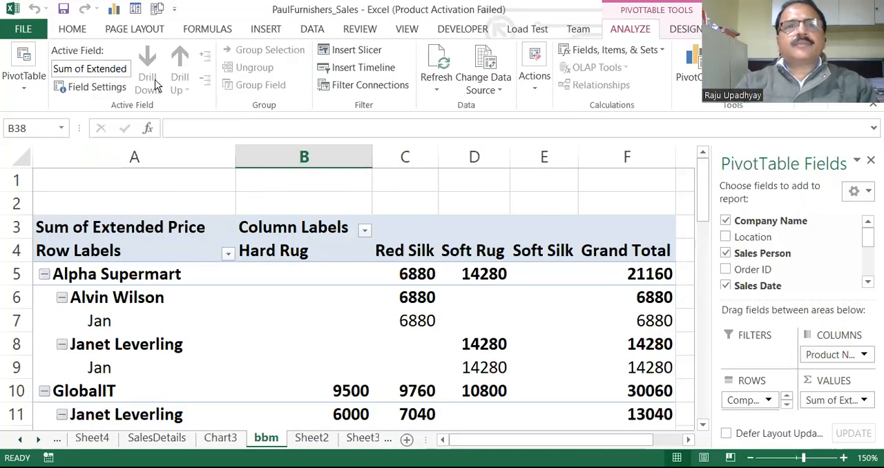
- Insert a slicer for the Company Name field and move it over columns D to F of the pivot table
left_click(350, 55)
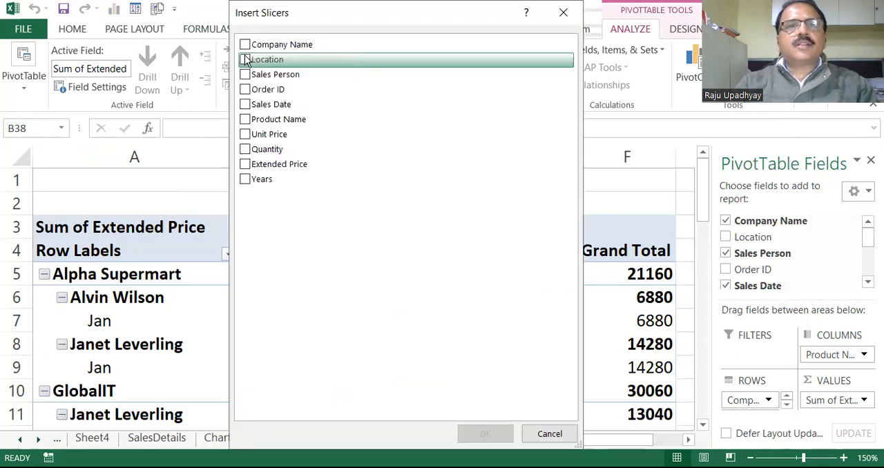
left_click(246, 54)
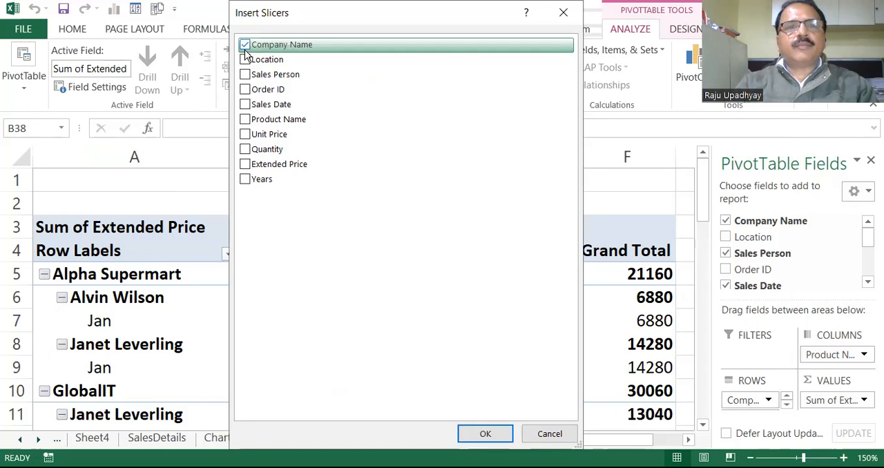
left_click(486, 434)
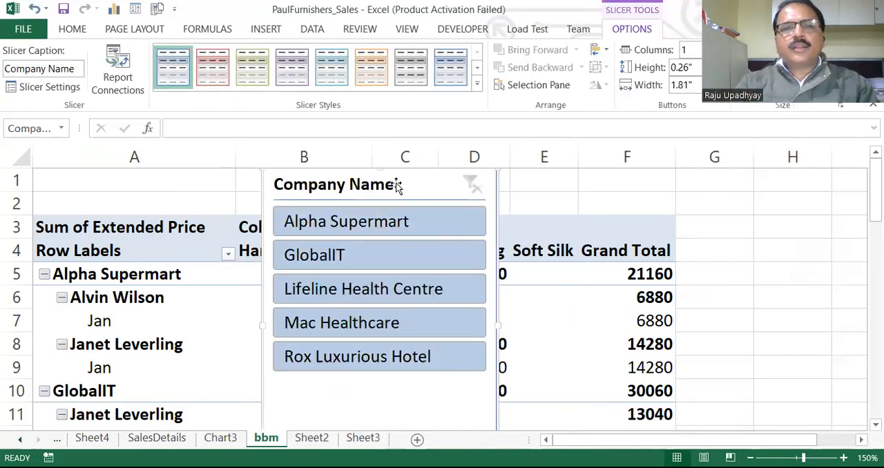
left_click_drag(478, 168, 502, 183)
left_click_drag(414, 183, 562, 187)
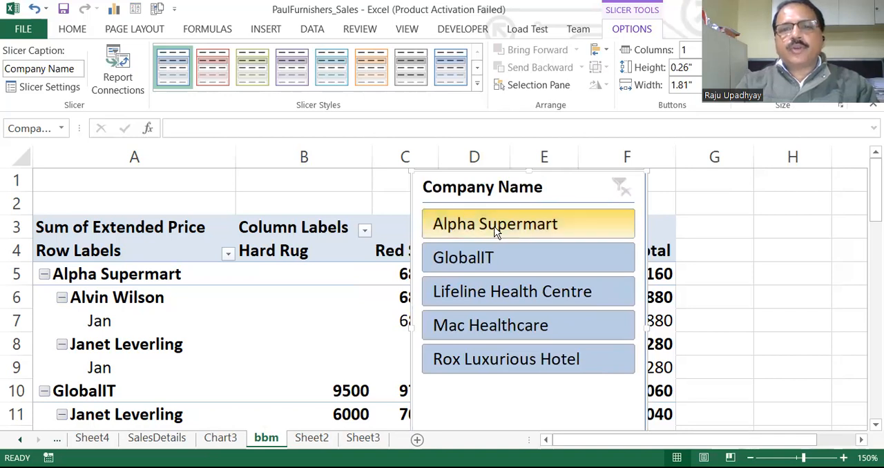
- Filter the pivot table to GlobalIT and Mac Healthcare with the slicer, and move the slicer clear of the Red Silk column
left_click(487, 256)
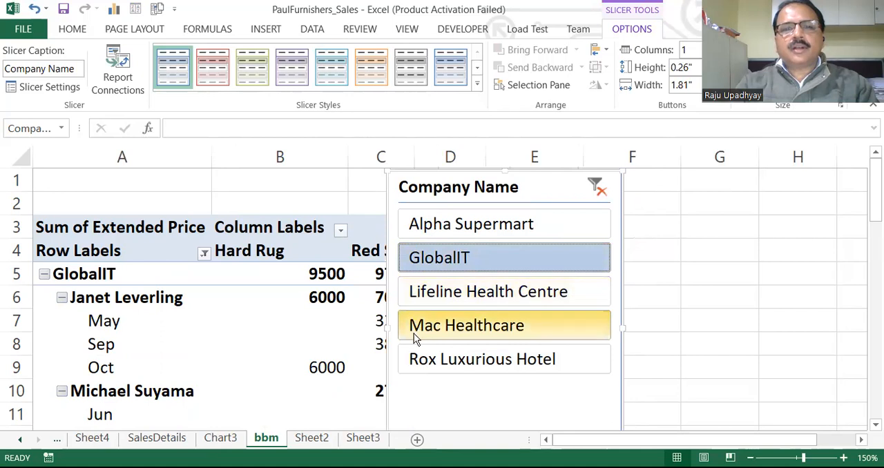
left_click(433, 323)
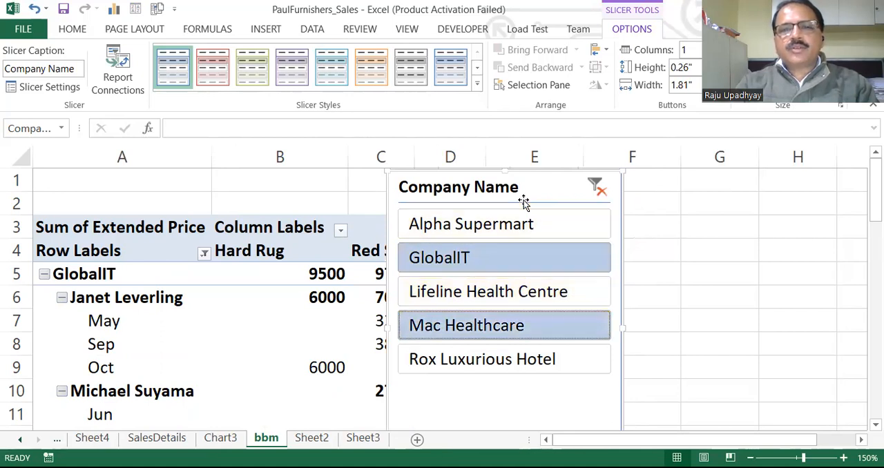
mouse_move(521, 192)
left_mouse_down()
mouse_move(551, 141)
mouse_move(507, 195)
left_mouse_up()
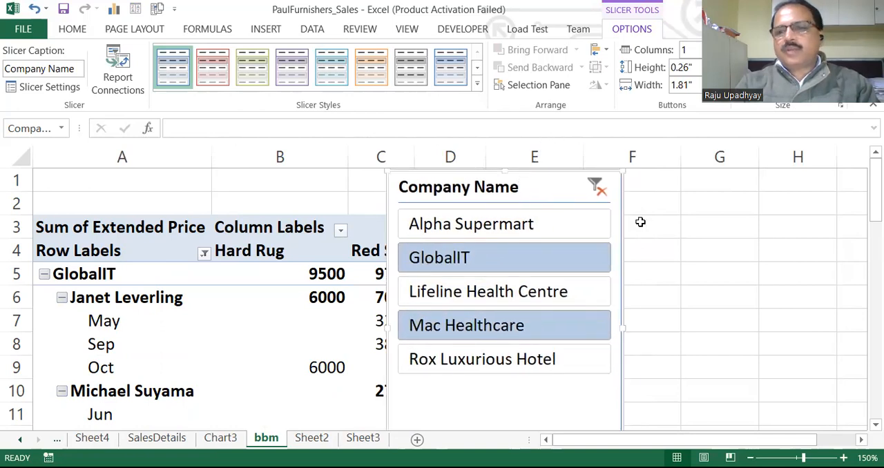
mouse_move(596, 181)
left_mouse_down()
mouse_move(657, 164)
mouse_move(624, 177)
left_mouse_up()
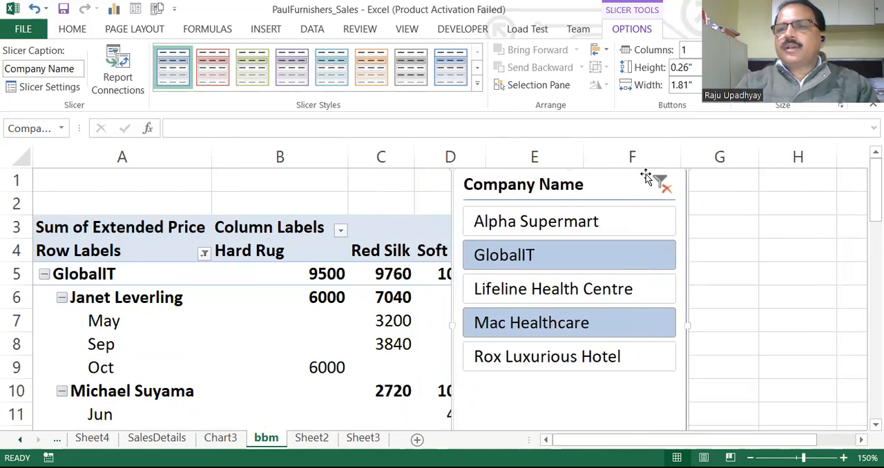
left_click_drag(874, 202, 872, 166)
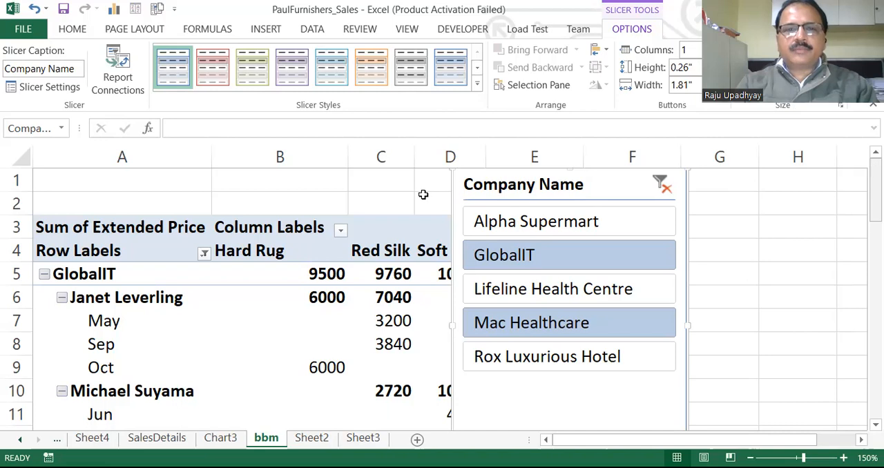
- Insert a Clustered Column PivotChart based on the filtered pivot table
left_click(362, 238)
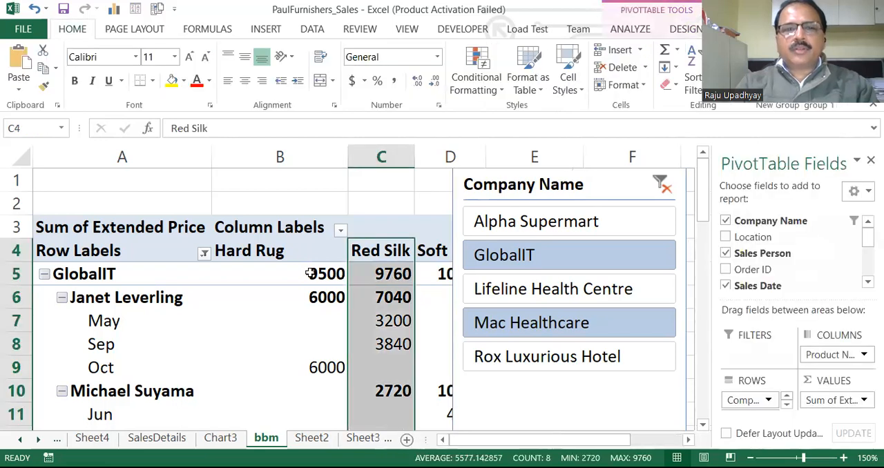
left_click(292, 288)
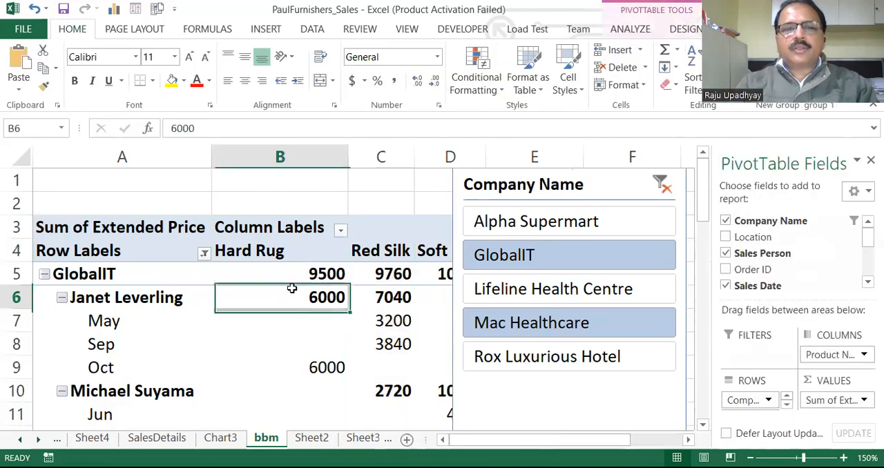
left_click(629, 29)
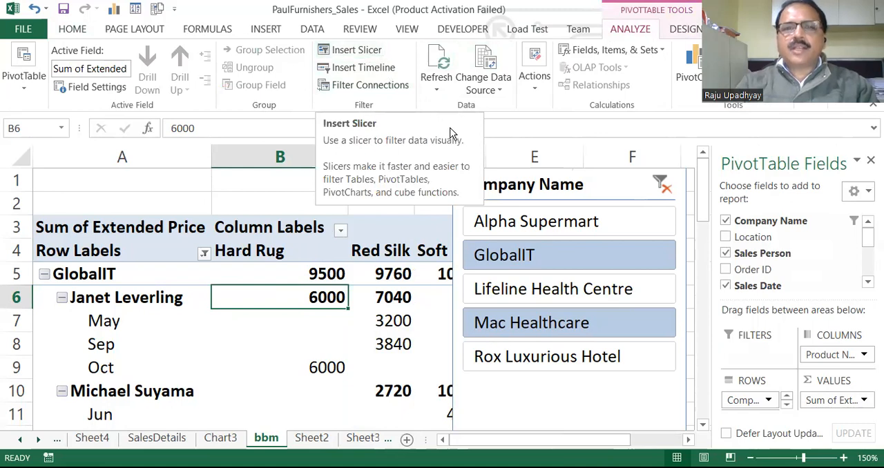
left_click(589, 196)
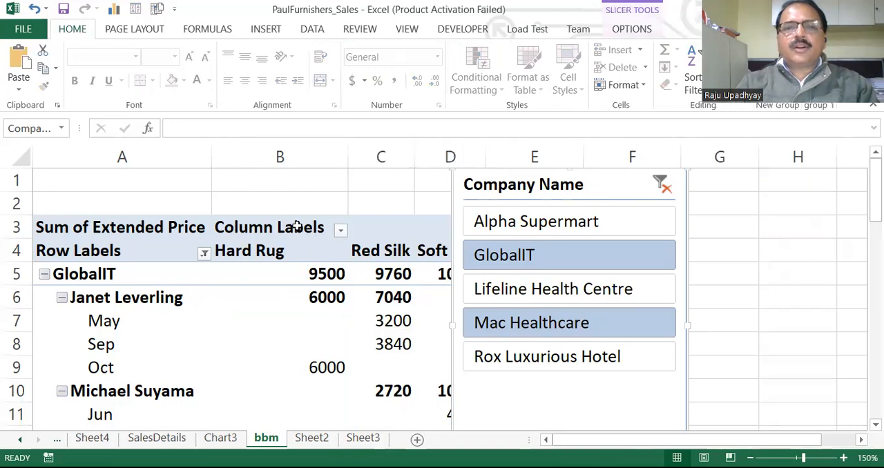
left_click(266, 324)
left_click(629, 29)
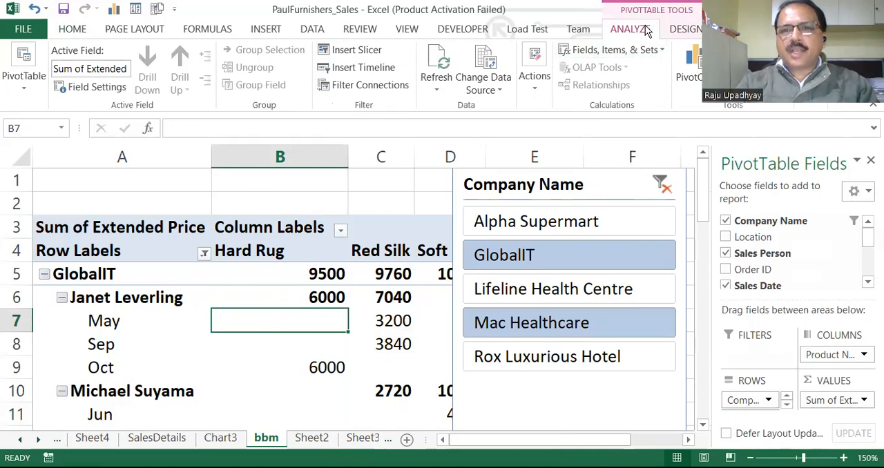
left_click(693, 62)
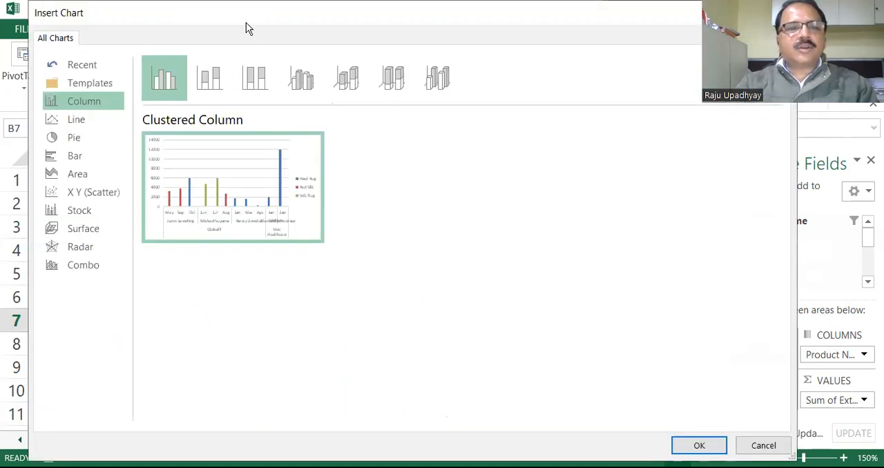
left_click_drag(248, 28, 295, 35)
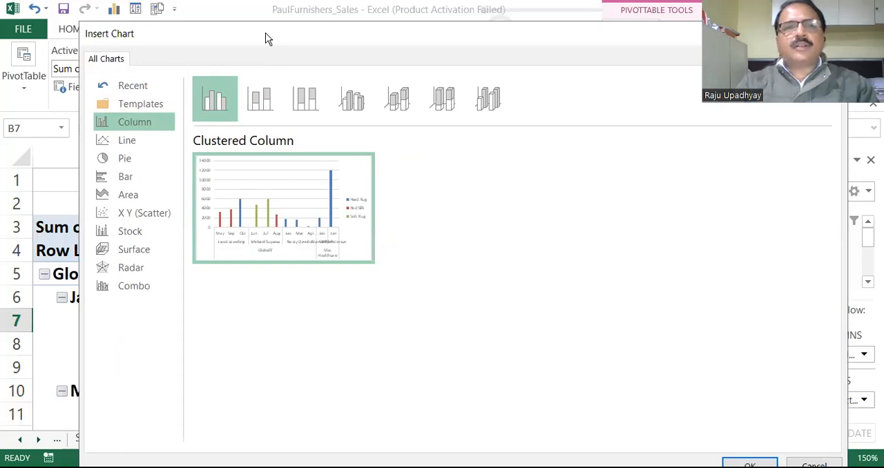
left_click_drag(263, 34, 247, 17)
key("Return")
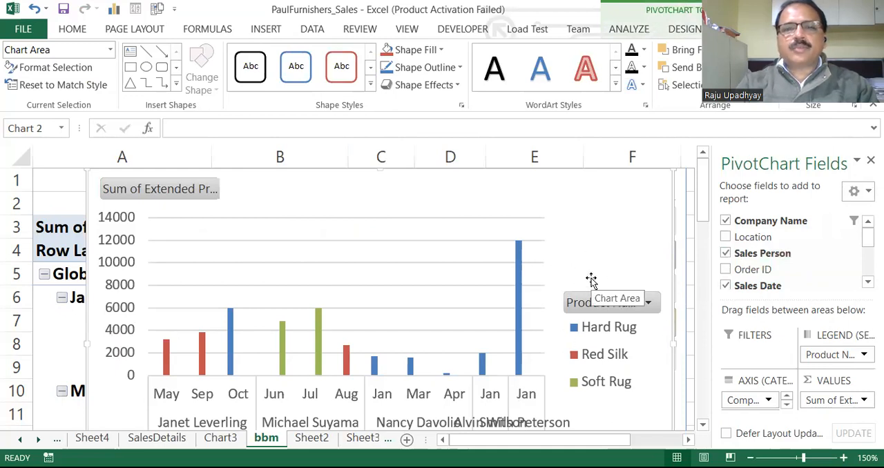
- Move the PivotChart to a new chart sheet named "Pivot Chart for GlobalIT Mac He"
left_click(681, 29)
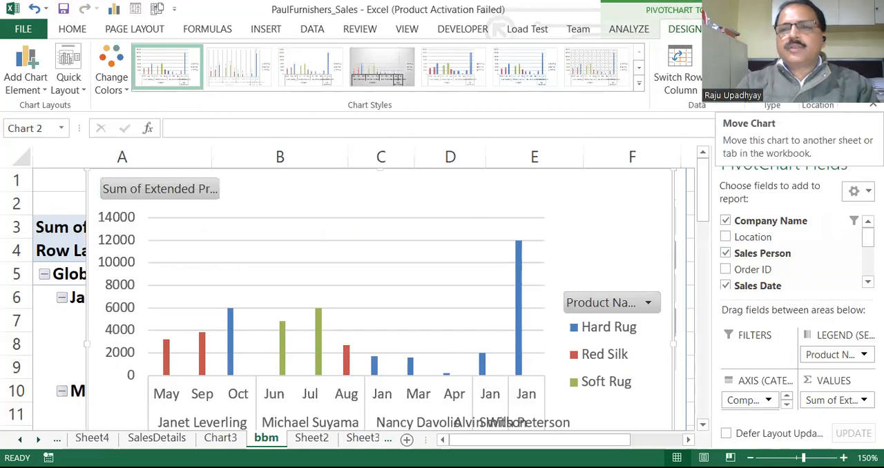
left_click(817, 69)
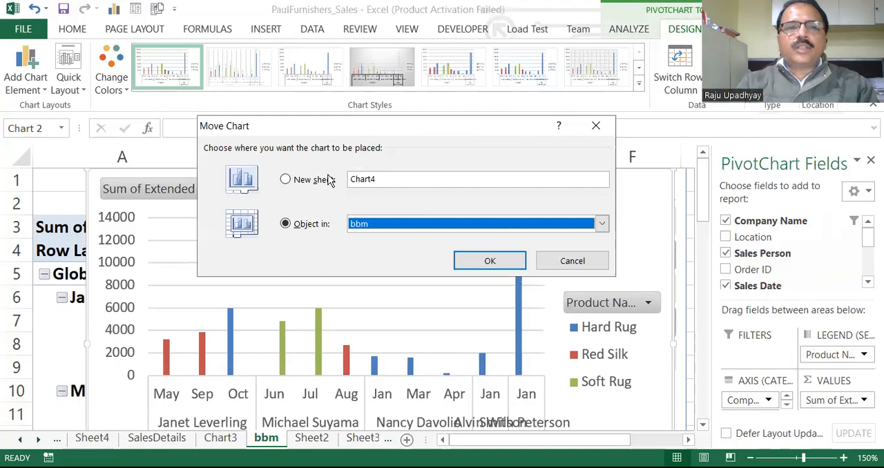
left_click_drag(366, 134, 328, 180)
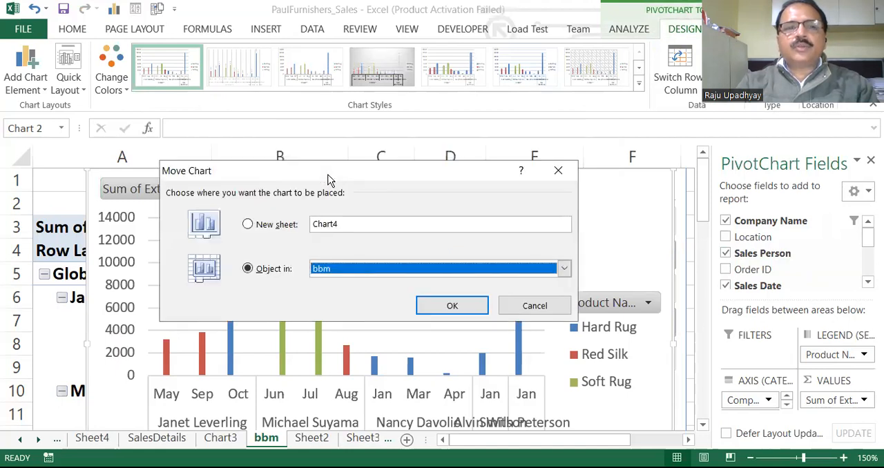
left_click(248, 225)
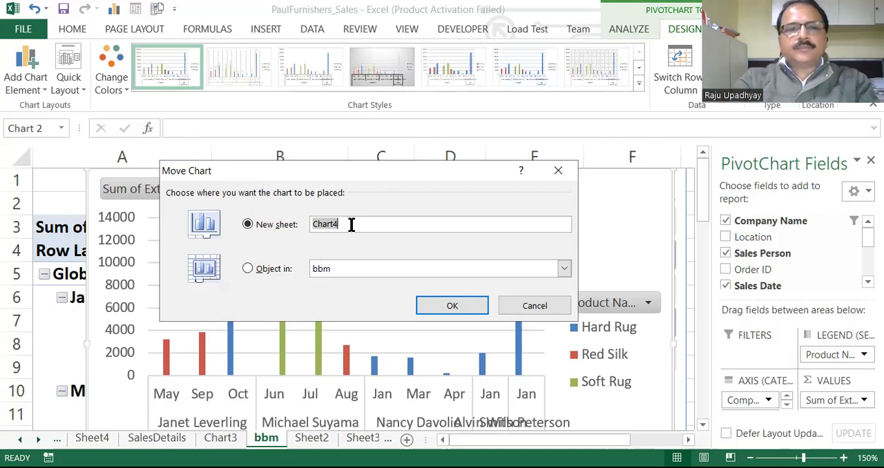
key("BackSpace")
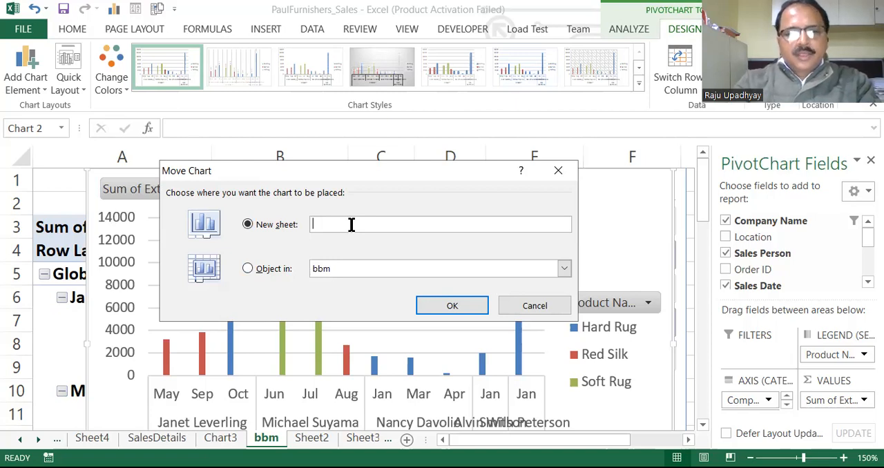
type("Pivo")
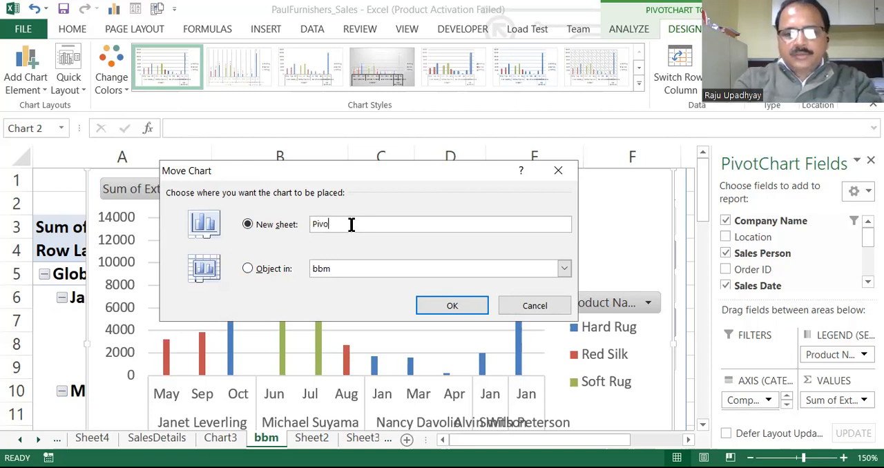
type("t Chart for Globall")
type("T")
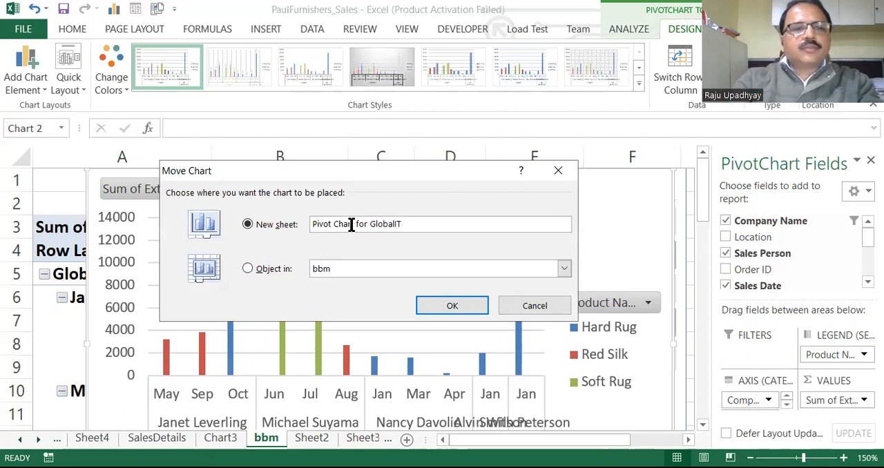
type(" Mac He")
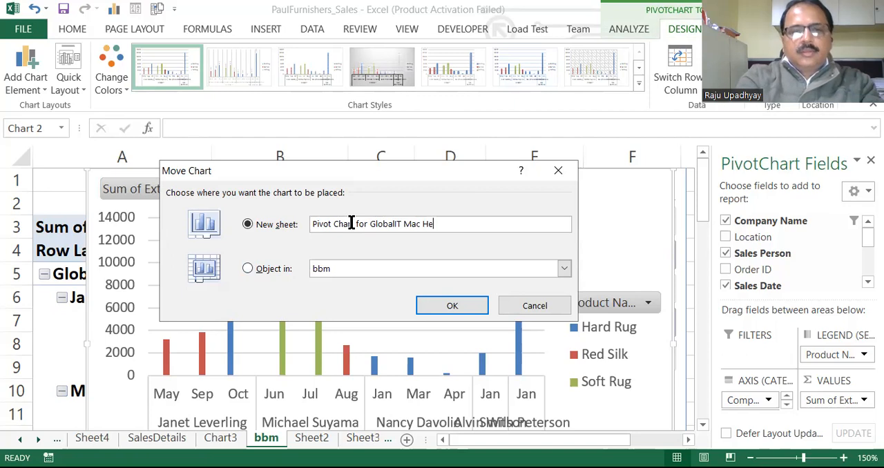
left_click(450, 314)
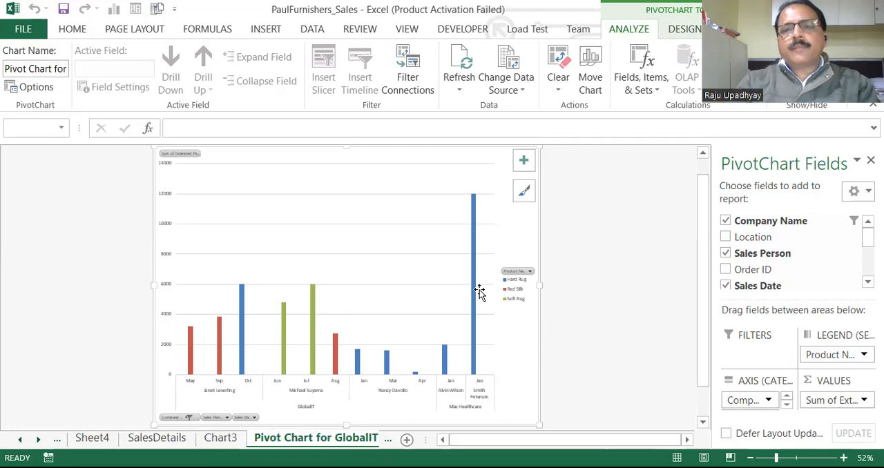
- View the Product Name filter options on the chart without applying a filter, and select the Hard Rug columns
left_click(531, 273)
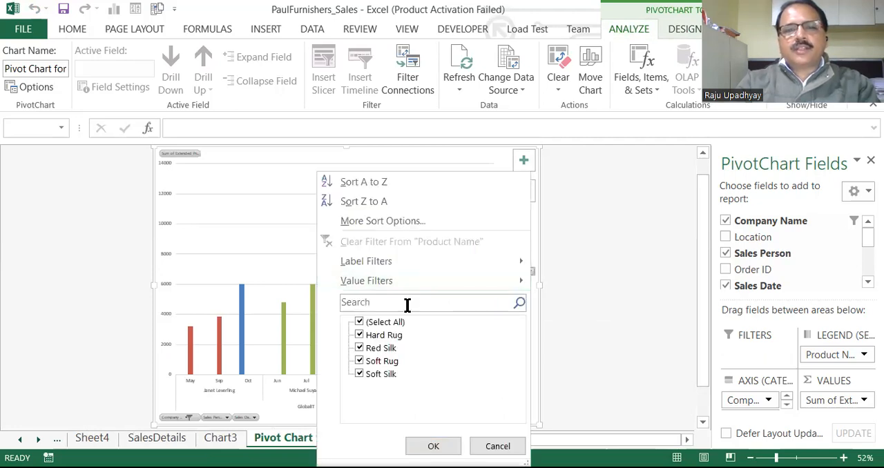
left_click(500, 447)
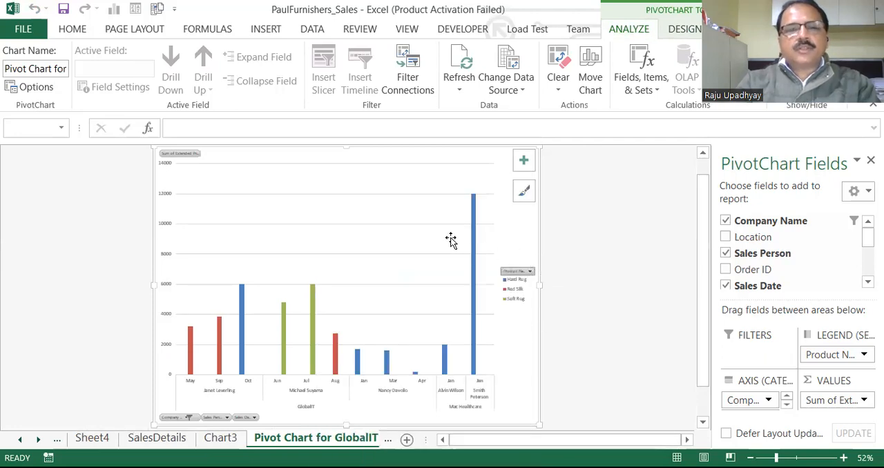
left_click(472, 221)
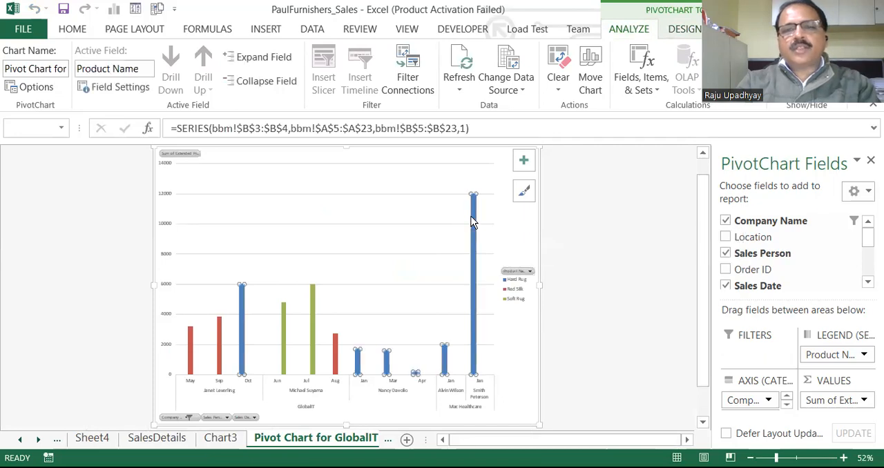
- Add Outside End data labels to the Soft Rug series only
left_click(310, 287)
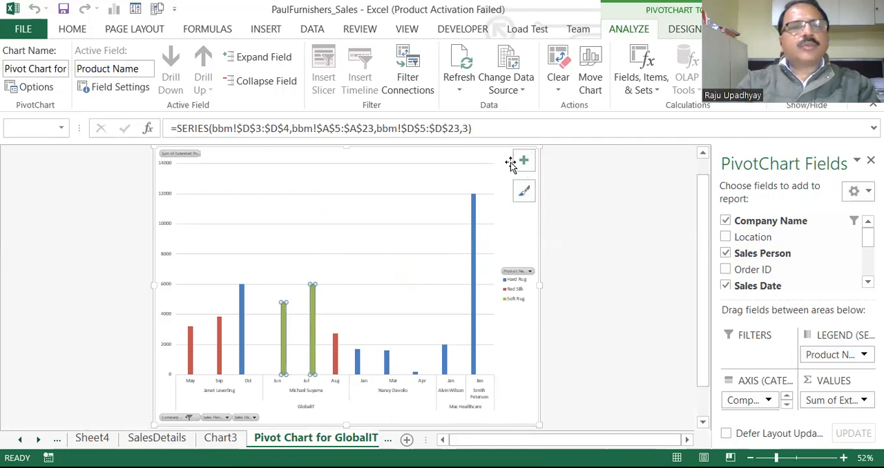
left_click(684, 34)
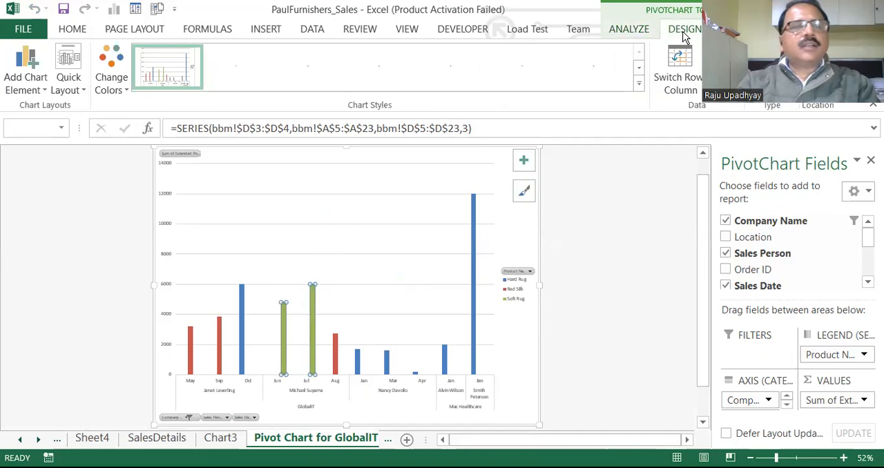
left_click(43, 87)
mouse_move(45, 174)
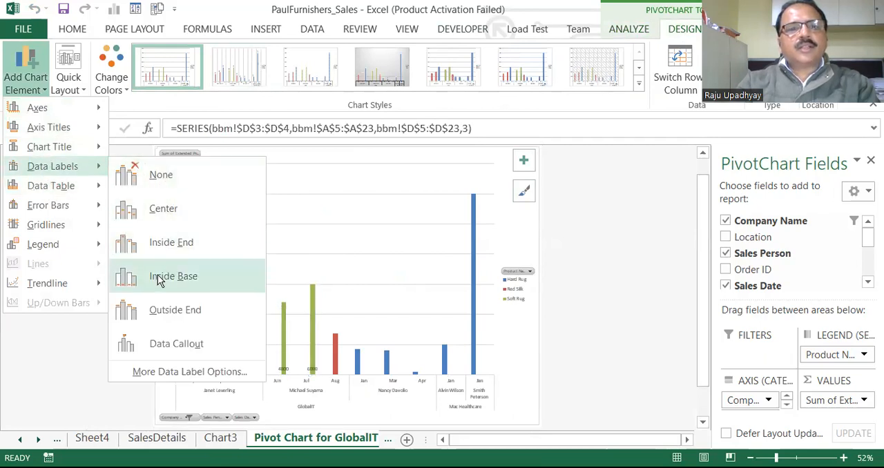
left_click(153, 314)
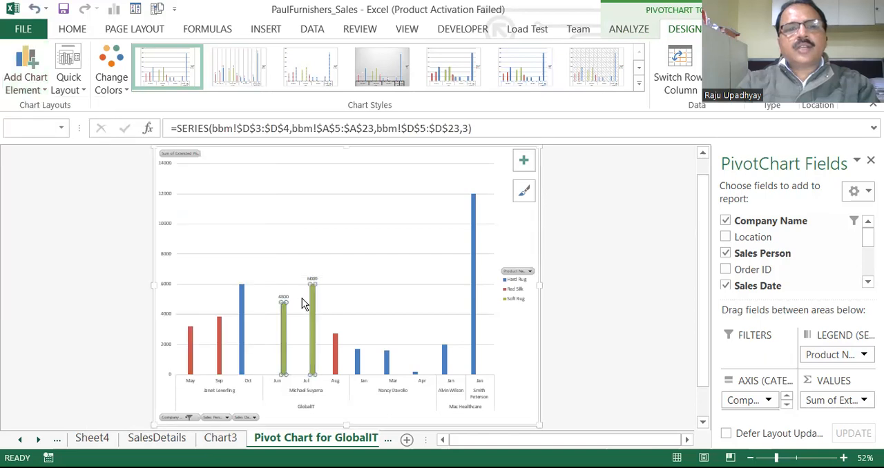
- Add Outside End data labels to all series in the chart
left_click(263, 268)
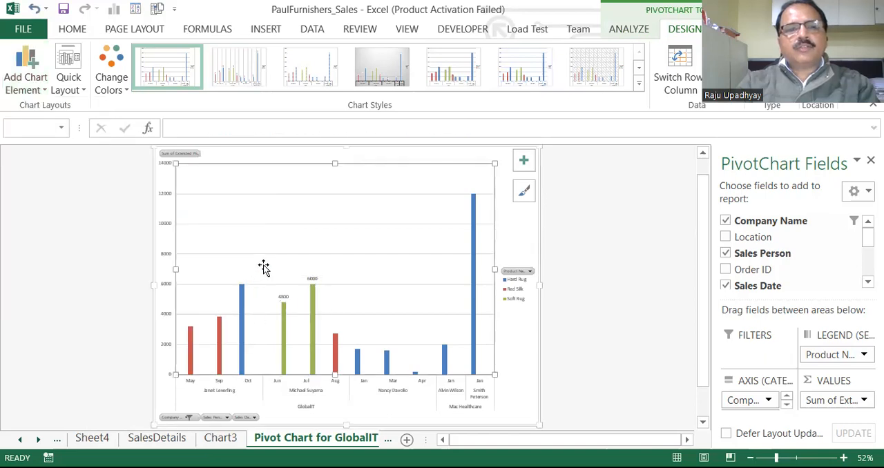
left_click(375, 400)
left_click(263, 243)
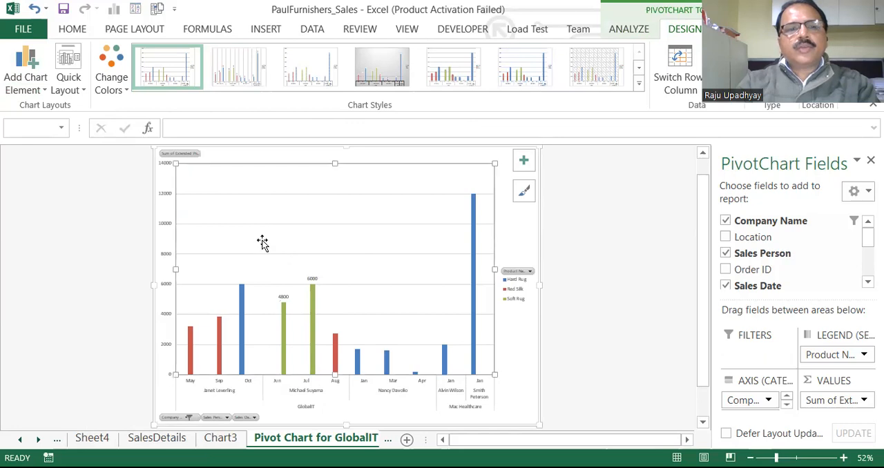
left_click(51, 89)
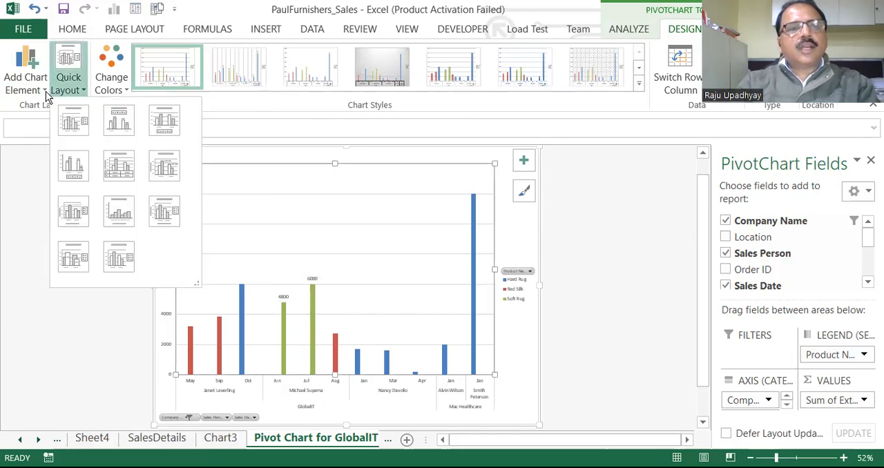
left_click(46, 91)
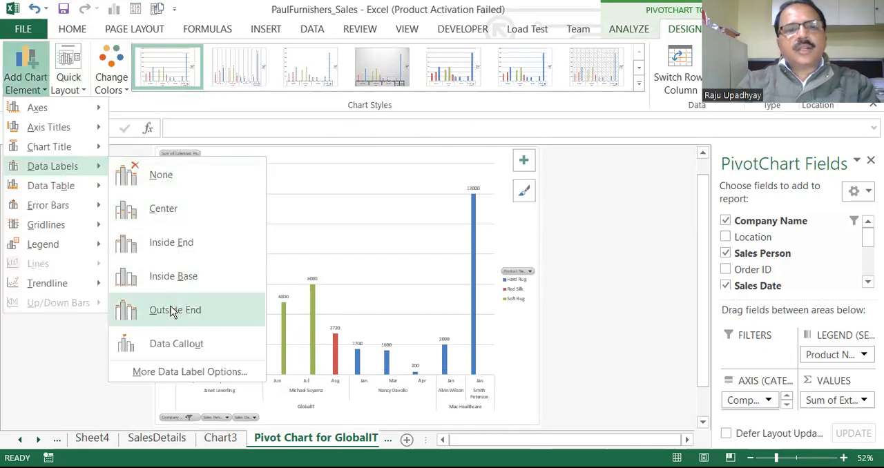
left_click(172, 309)
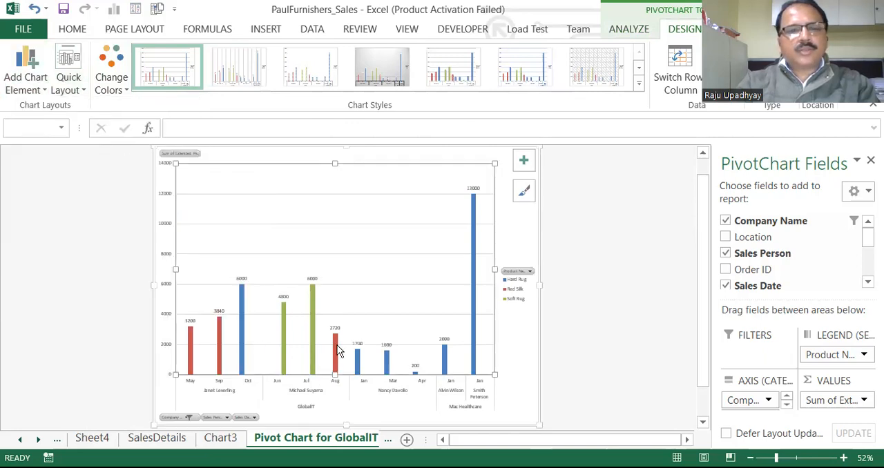
left_click(338, 294)
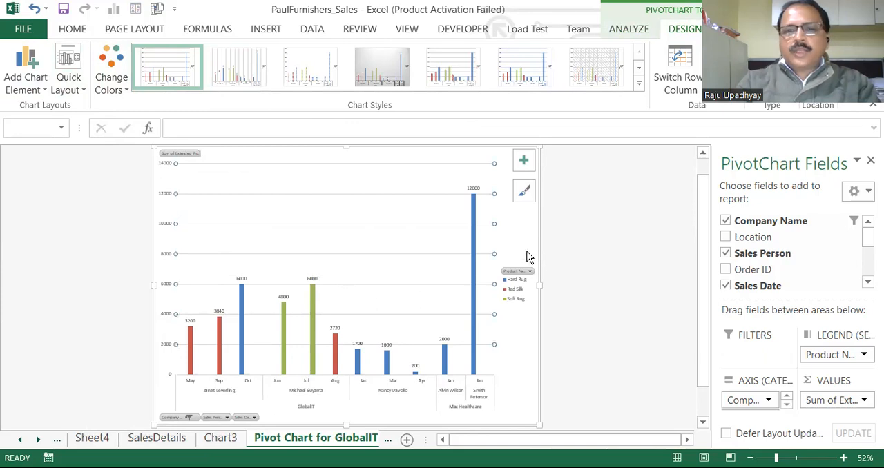